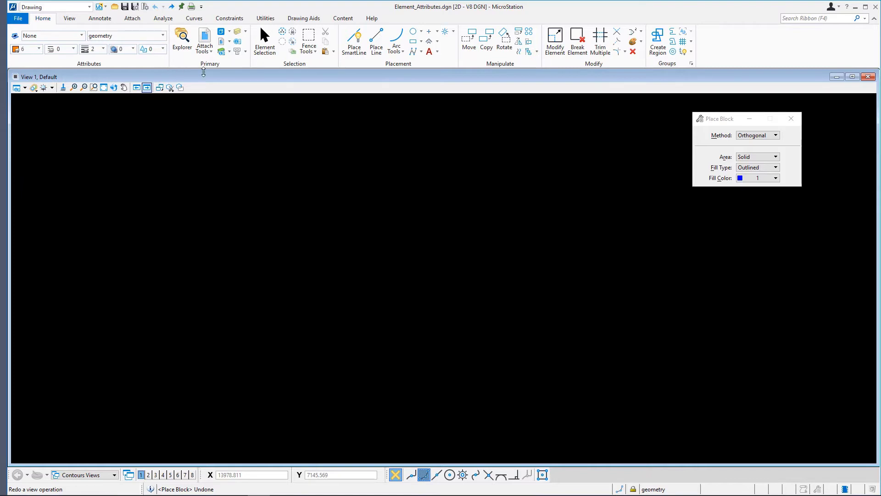
Step: Place an orthogonal solid block, outlined fill type with yellow fill color 4, about 650 wide and 300 high
{"action": "left_click", "coordinate": [414, 43]}
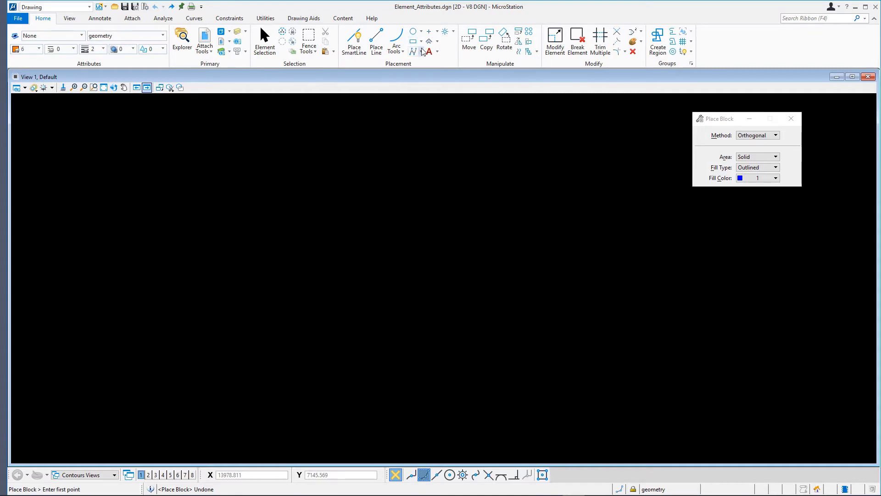
{"action": "left_click", "coordinate": [758, 178]}
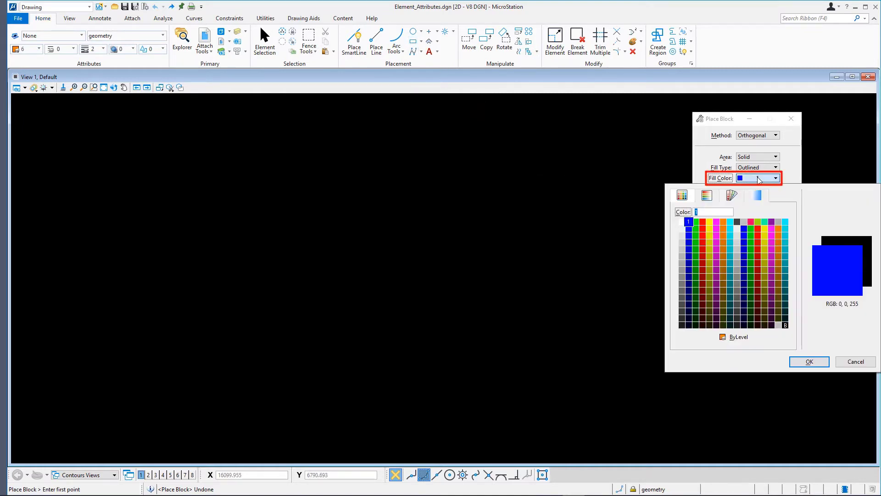
{"action": "left_click", "coordinate": [710, 222]}
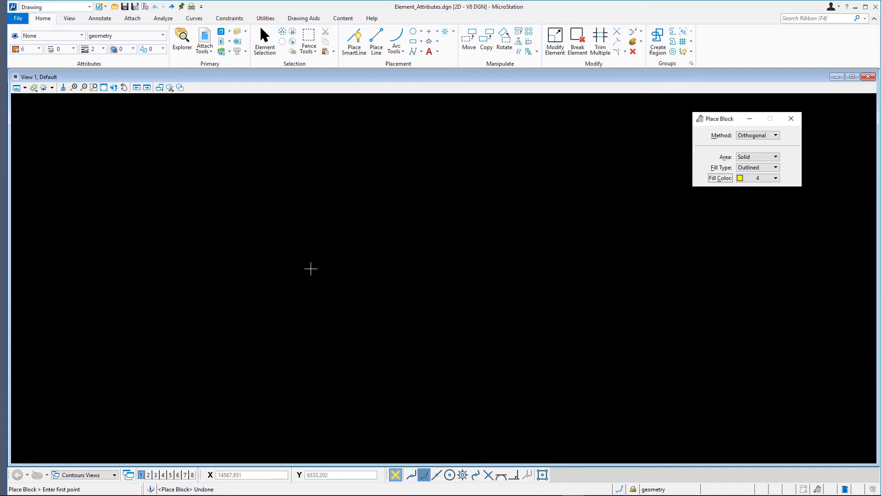
{"action": "left_click", "coordinate": [221, 272]}
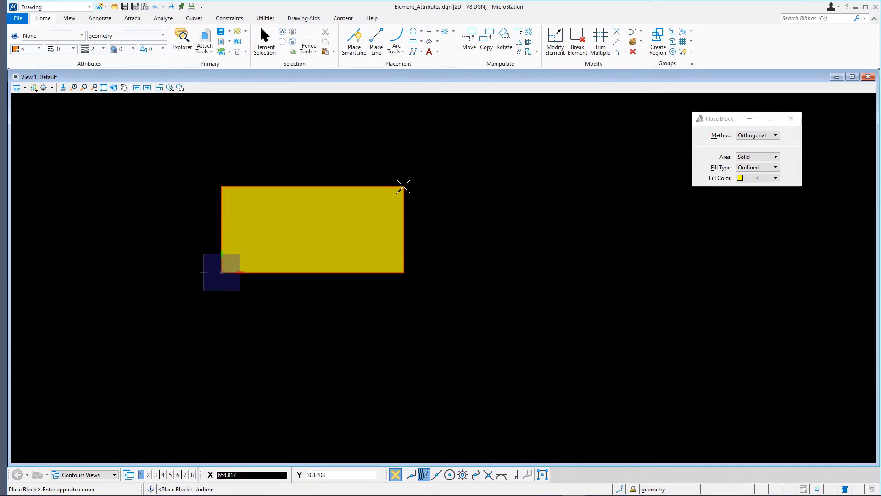
{"action": "left_click", "coordinate": [405, 185]}
Step: Place an upright block with cyan fill color 7, about 386 wide and 725 high, overlapping the yellow block's right part
{"action": "left_click", "coordinate": [760, 178]}
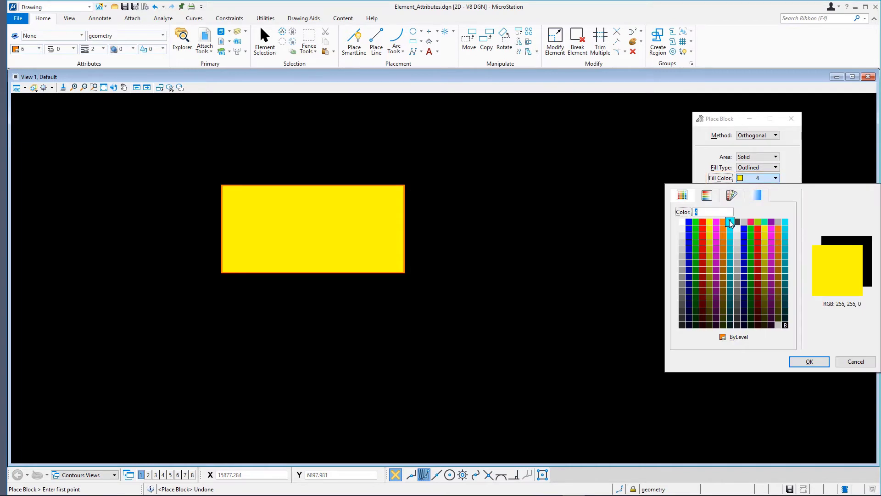
{"action": "left_click", "coordinate": [730, 221]}
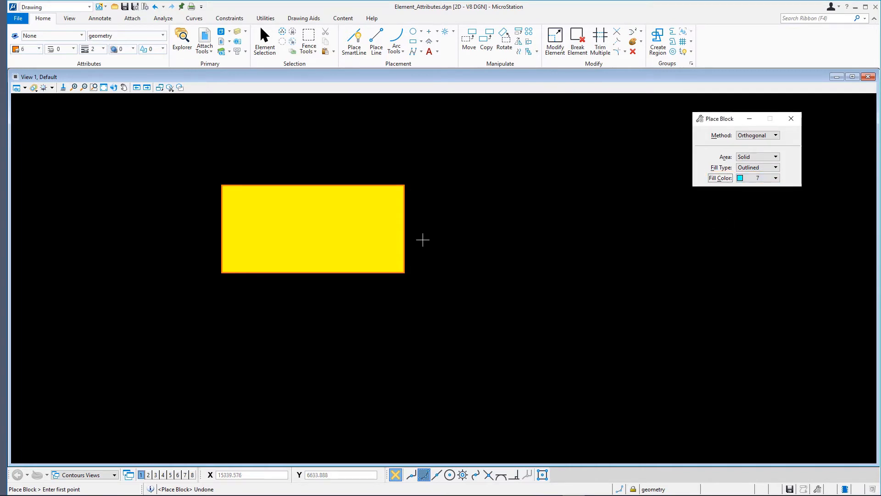
{"action": "left_click", "coordinate": [317, 156]}
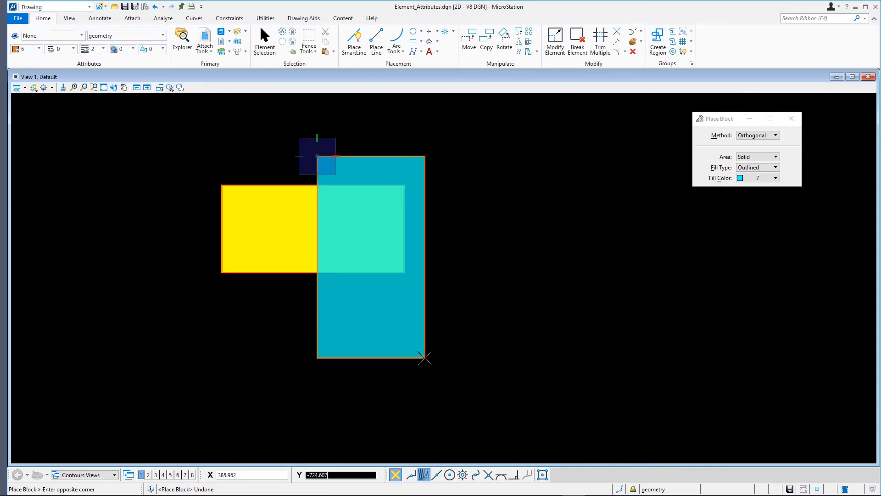
{"action": "left_click", "coordinate": [425, 357]}
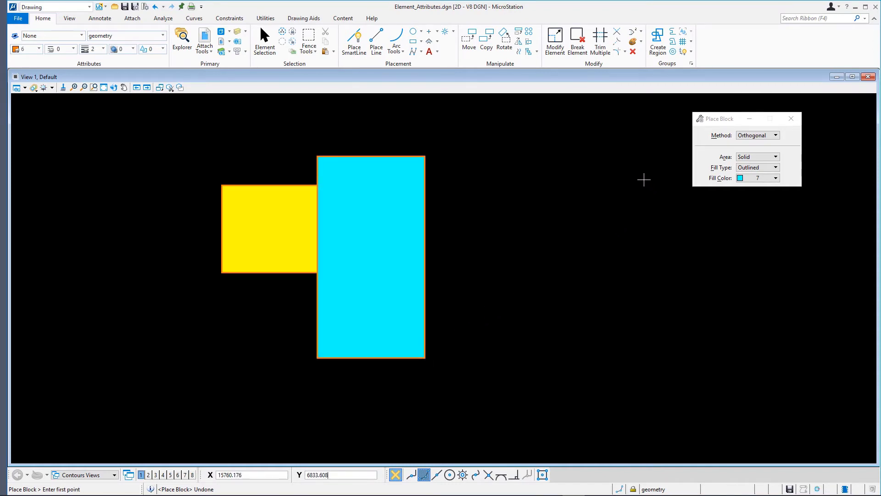
Step: Place a circle by center with red fill color 3, centered on the yellow block's lower edge beside the cyan block's left edge
{"action": "left_click", "coordinate": [413, 31]}
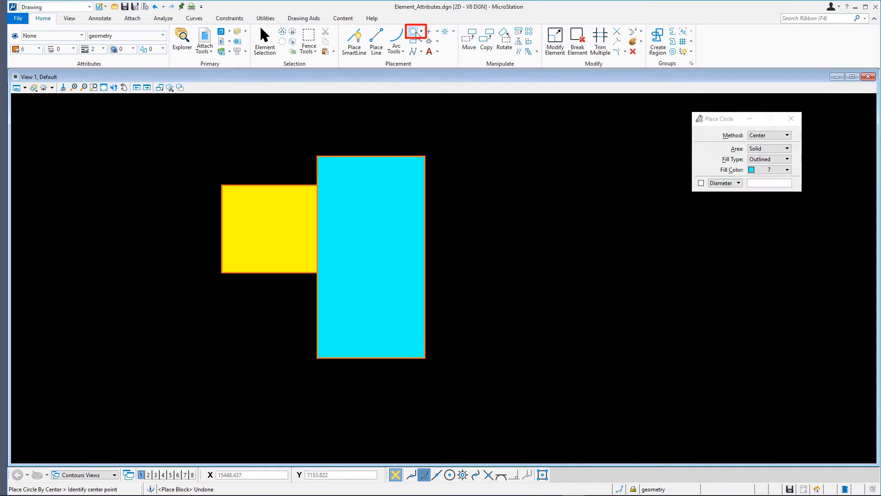
{"action": "left_click", "coordinate": [766, 170]}
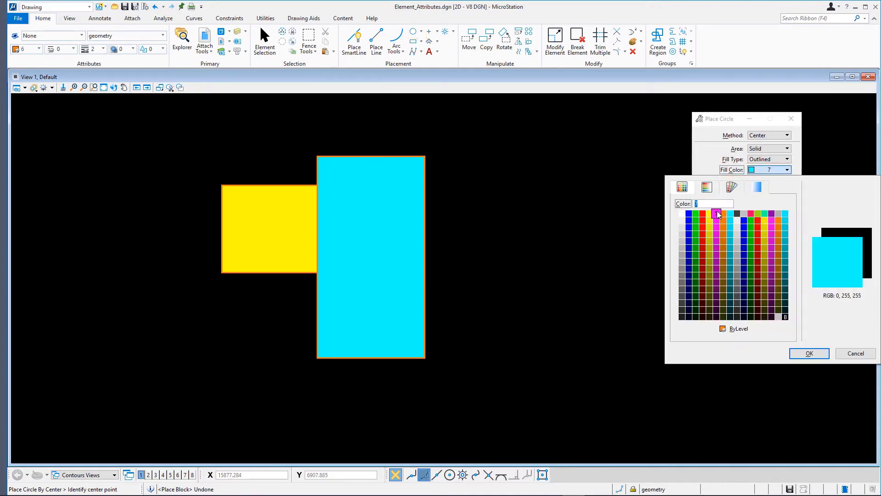
{"action": "left_click", "coordinate": [702, 214]}
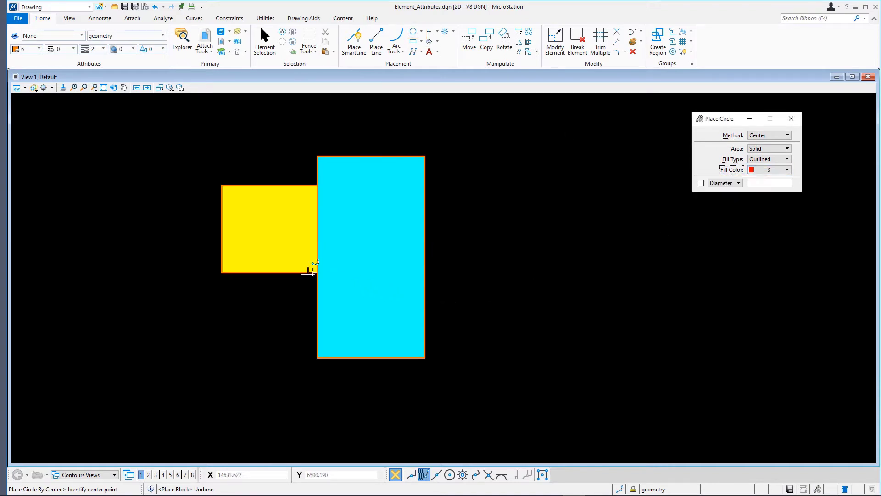
{"action": "left_click", "coordinate": [312, 272]}
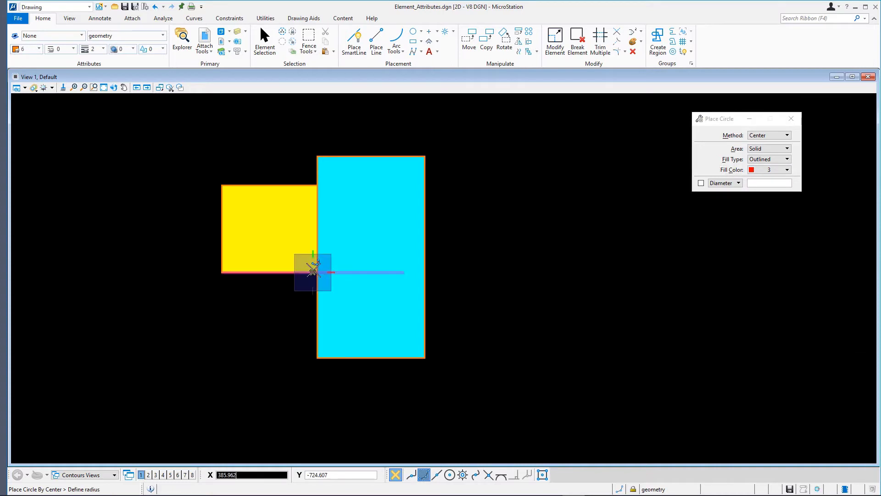
{"action": "left_click", "coordinate": [366, 235]}
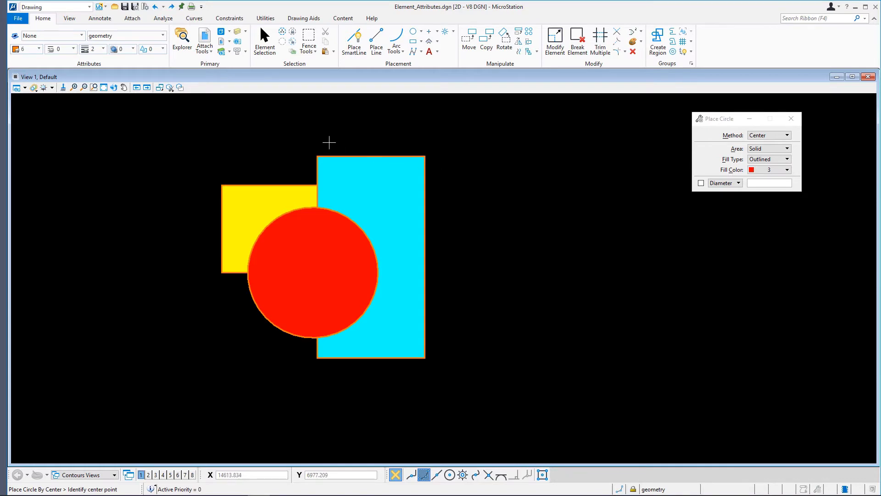
Step: Place a block with green fill color 2 and display priority -100, enclosing the yellow block, cyan block and red circle
{"action": "left_click", "coordinate": [163, 49]}
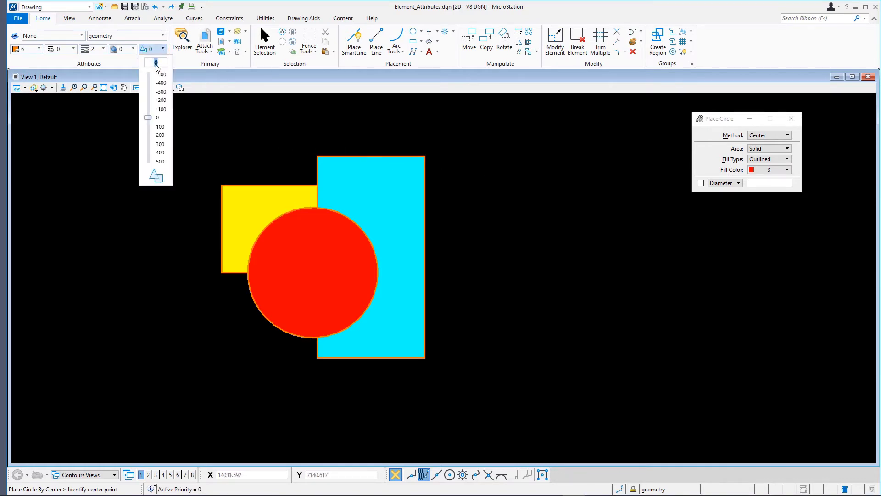
{"action": "type", "text": "-100"}
{"action": "key", "text": "Return"}
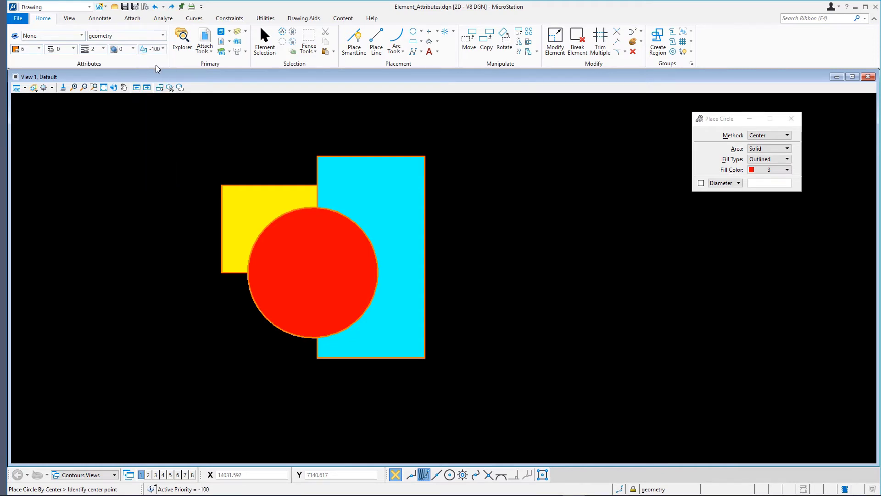
{"action": "left_click", "coordinate": [415, 42]}
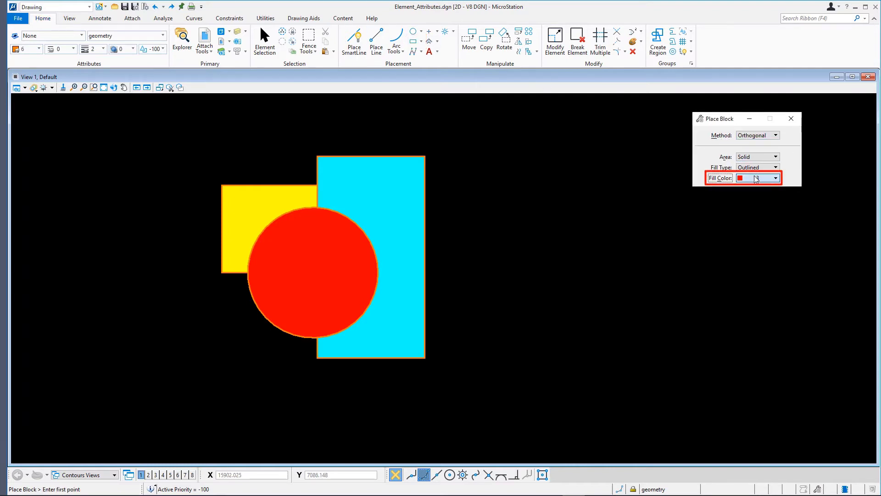
{"action": "left_click", "coordinate": [756, 179]}
{"action": "left_click", "coordinate": [692, 223]}
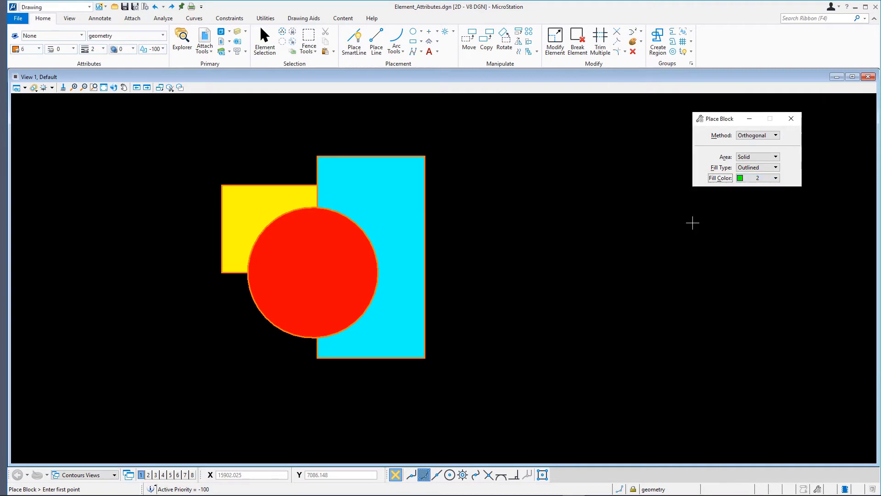
{"action": "left_click", "coordinate": [448, 139]}
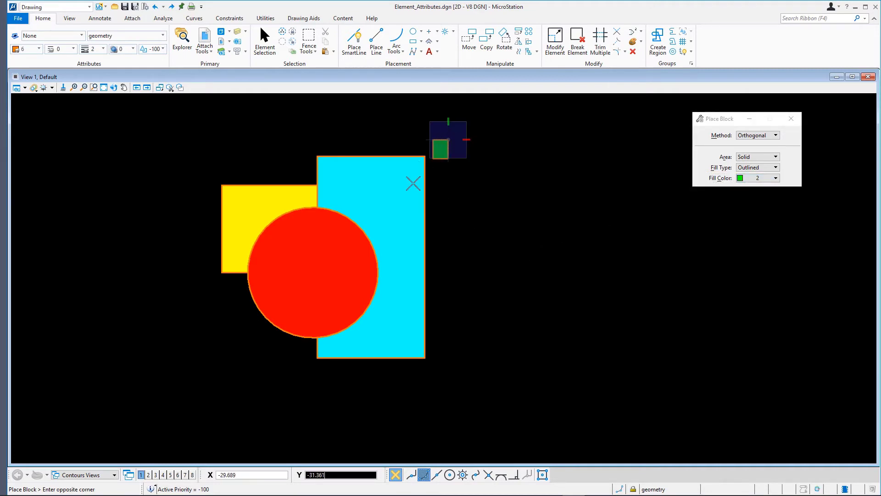
{"action": "left_click", "coordinate": [202, 383]}
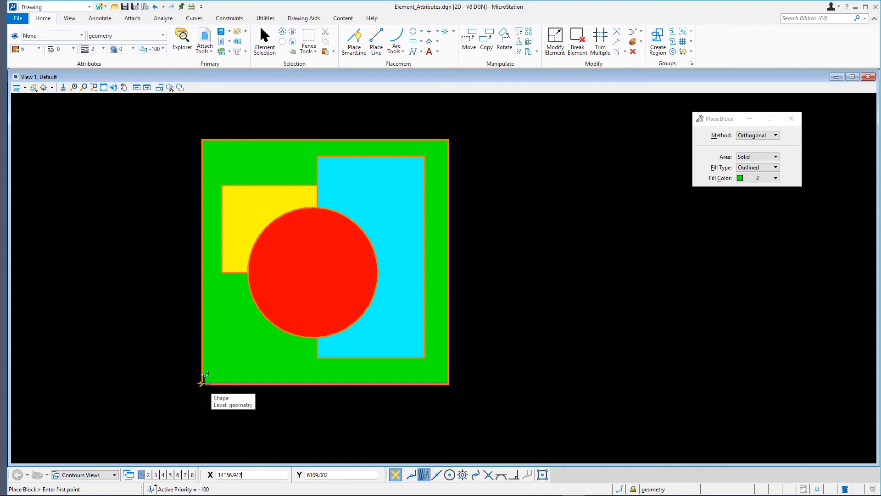
Step: Set the yellow block's display priority to 100 and clear the selection
{"action": "left_click", "coordinate": [270, 49]}
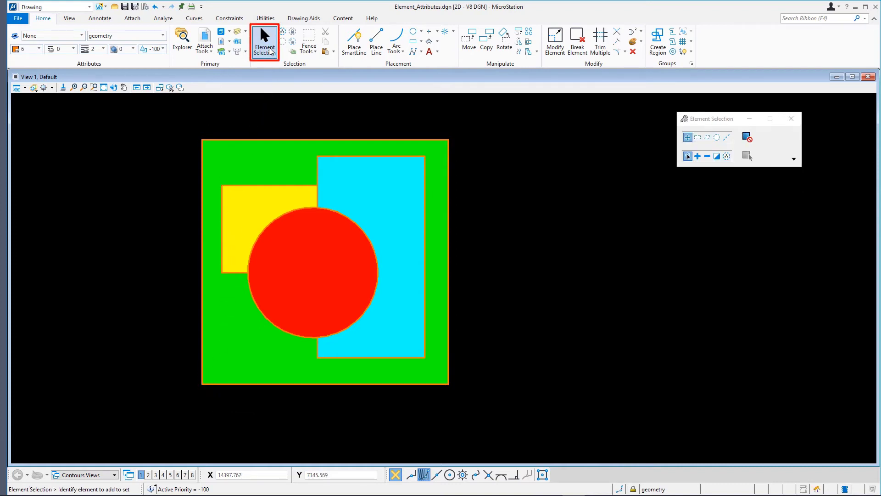
{"action": "left_click", "coordinate": [243, 197]}
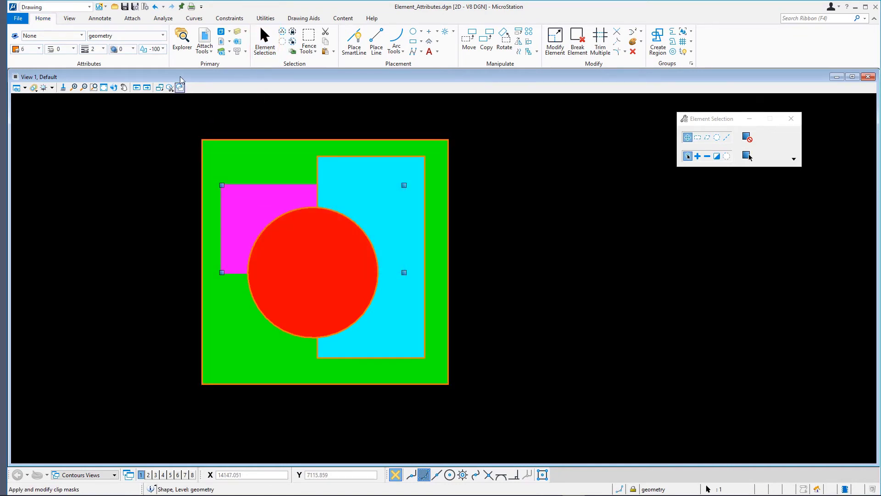
{"action": "left_click", "coordinate": [162, 49]}
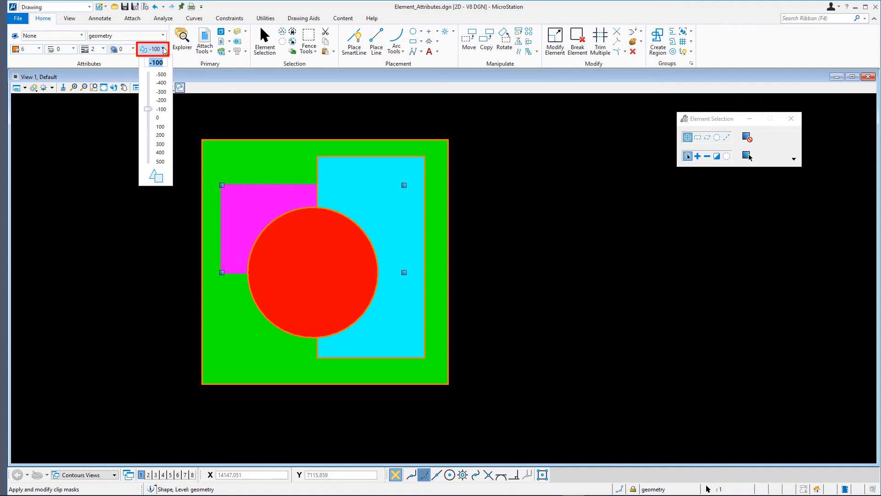
{"action": "type", "text": "1"}
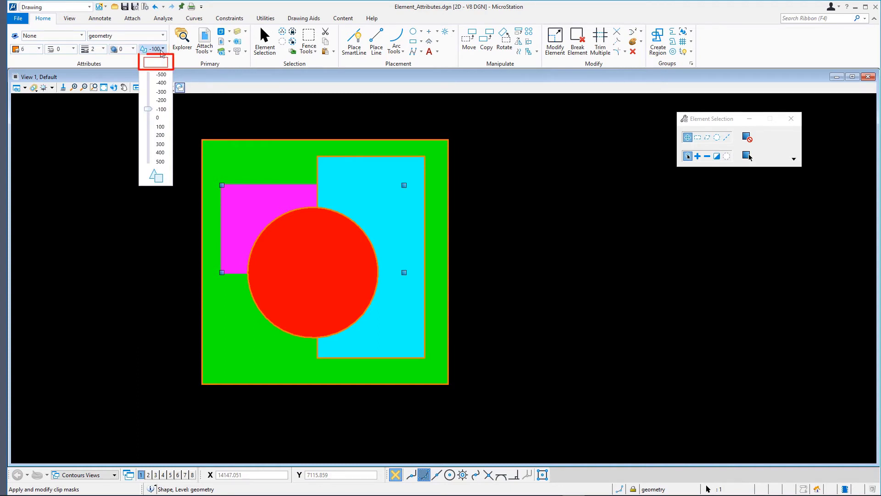
{"action": "type", "text": "00"}
{"action": "key", "text": "Return"}
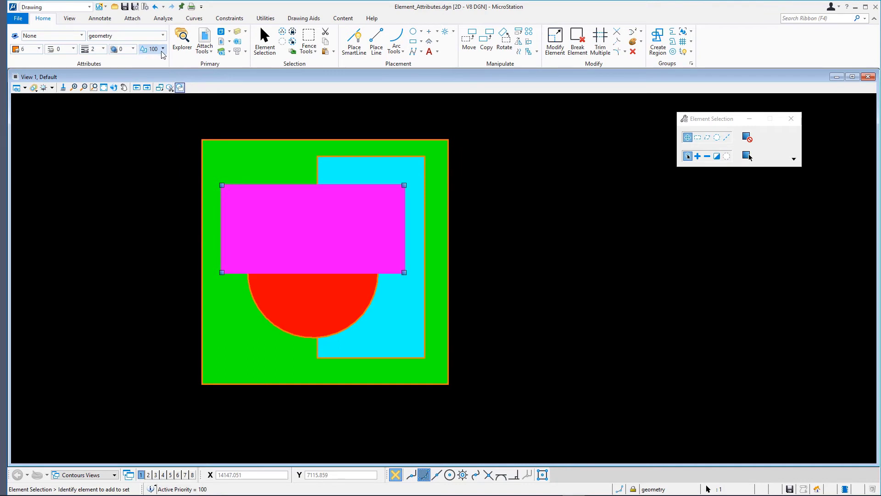
{"action": "left_click", "coordinate": [207, 116]}
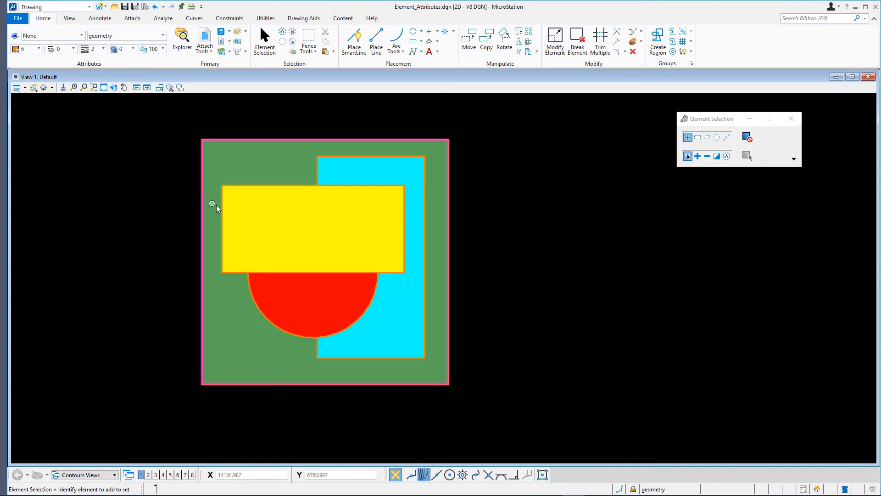
Step: Set the yellow block's transparency to 30 and clear the selection
{"action": "left_click", "coordinate": [238, 208]}
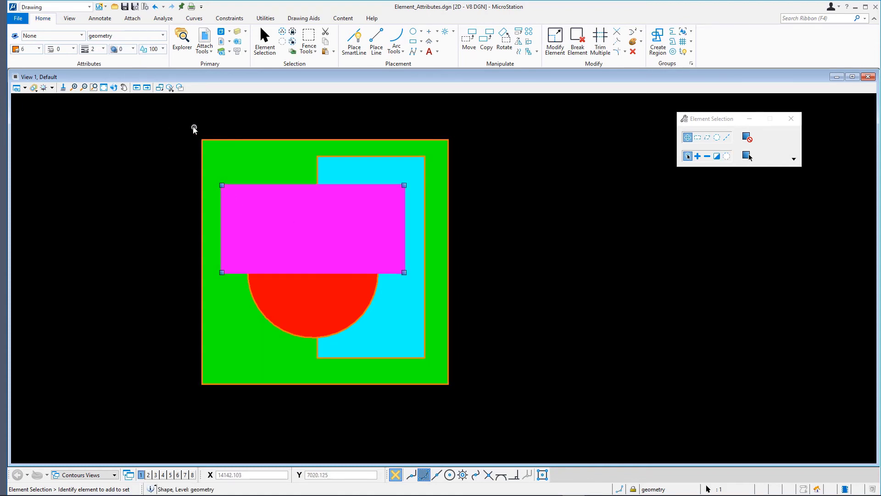
{"action": "left_click", "coordinate": [133, 48]}
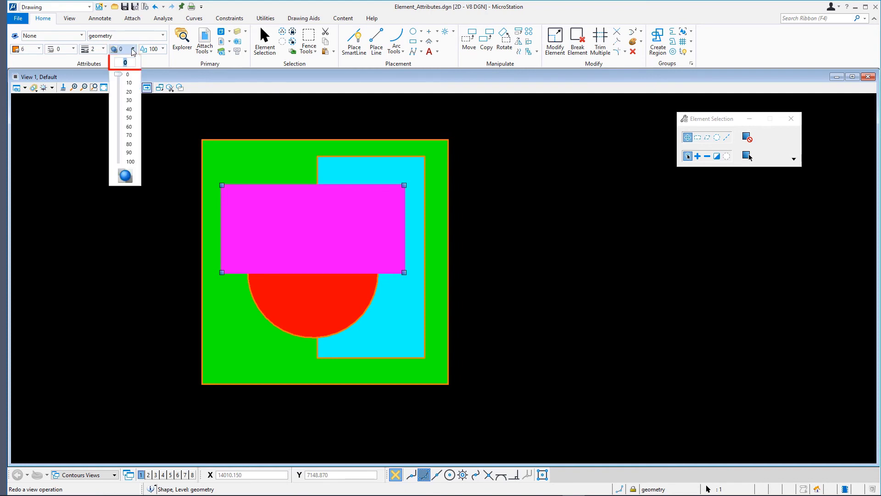
{"action": "type", "text": "30"}
{"action": "key", "text": "Return"}
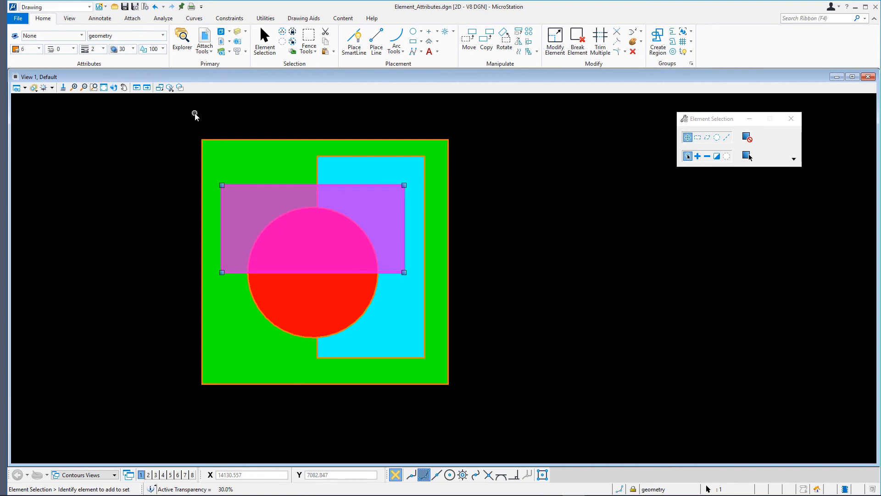
{"action": "left_click", "coordinate": [194, 113]}
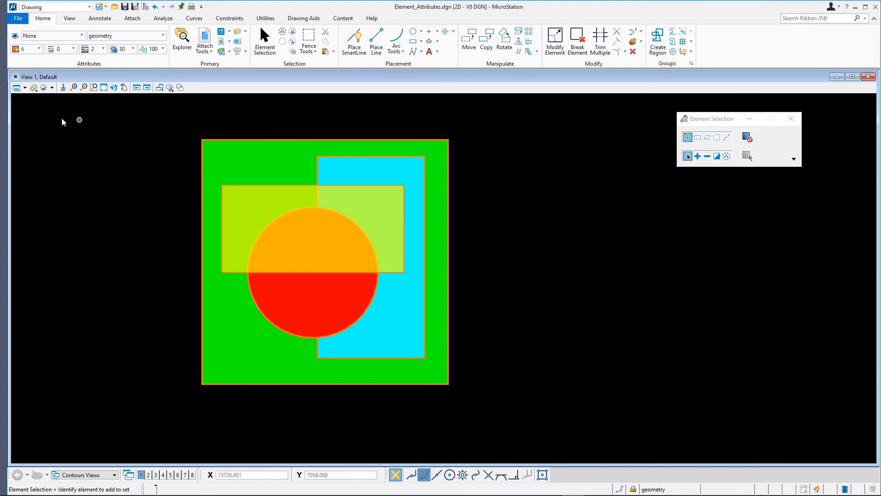
Step: Turn the Transparency view attribute of View 1 off and back on
{"action": "left_click", "coordinate": [17, 88]}
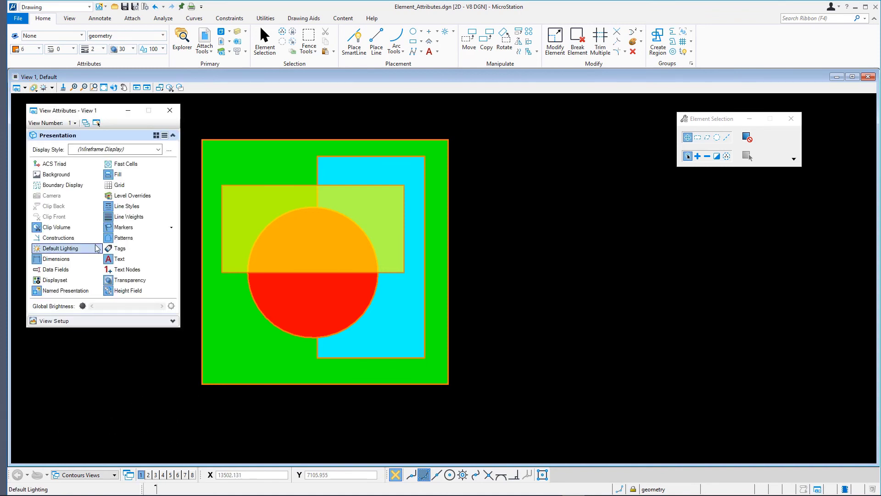
{"action": "left_click", "coordinate": [116, 280]}
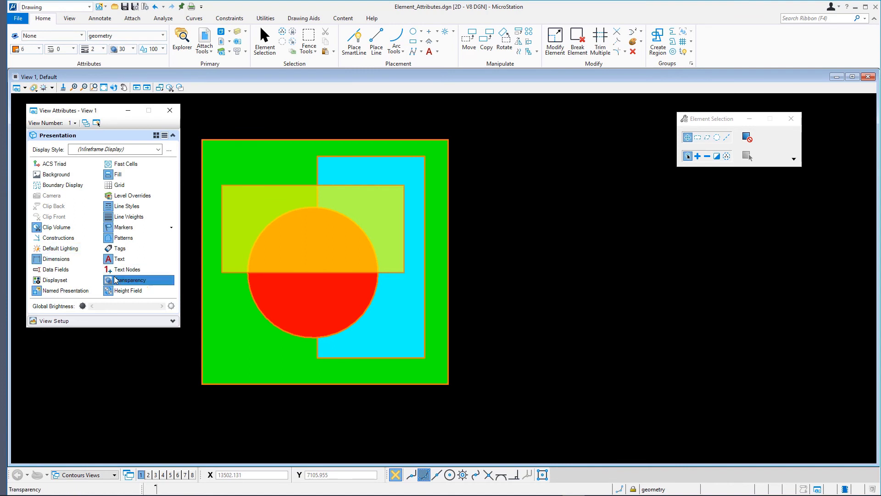
{"action": "left_click", "coordinate": [132, 279]}
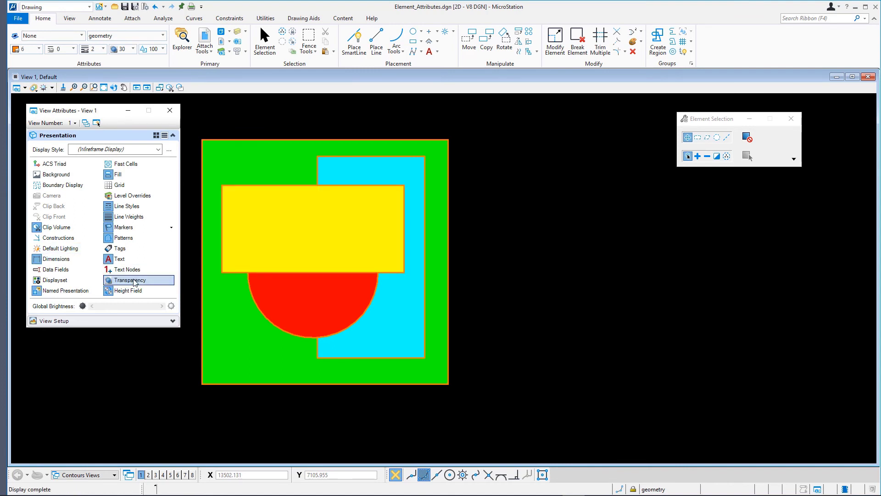
{"action": "left_click", "coordinate": [134, 281]}
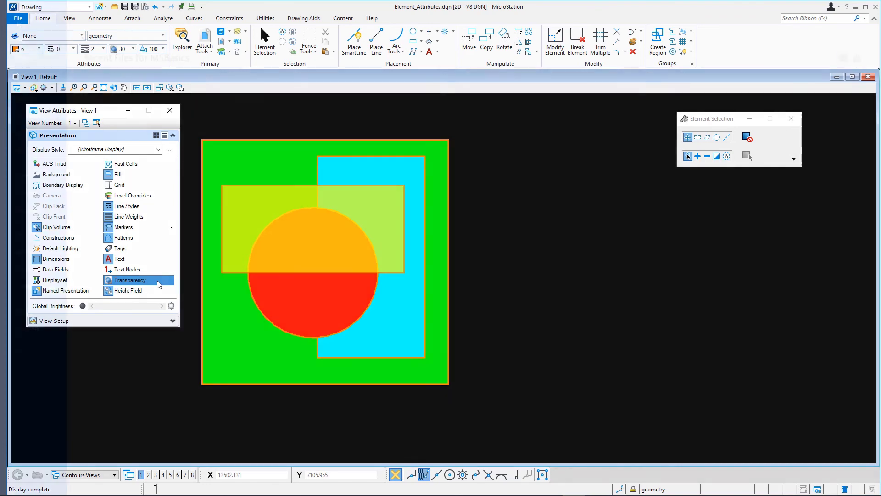
Step: Close the Element_Attributes.dgn design file
{"action": "left_click", "coordinate": [18, 18]}
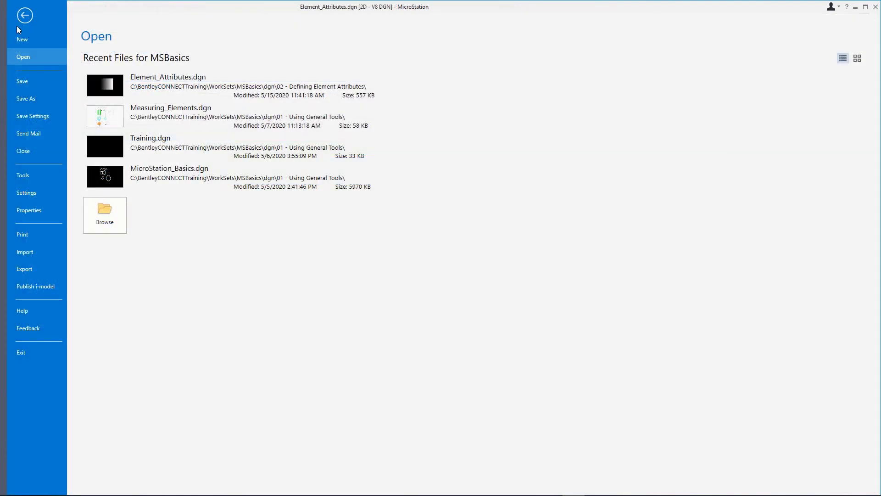
{"action": "left_click", "coordinate": [23, 147]}
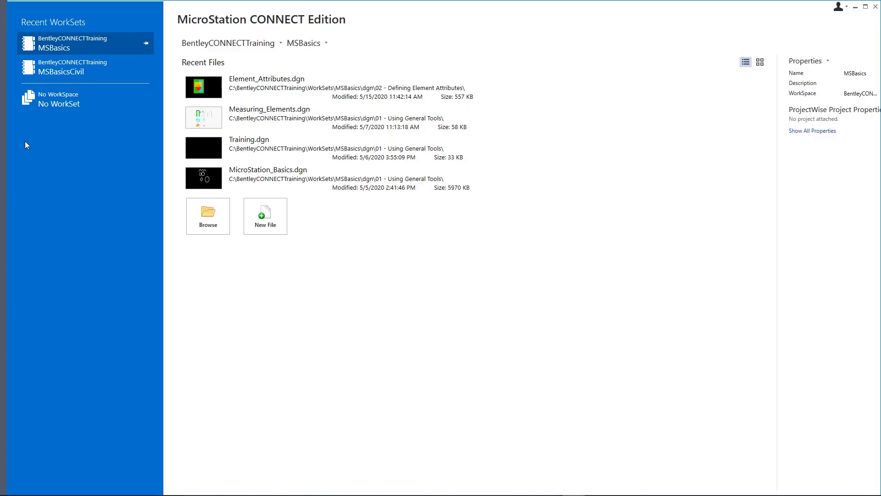